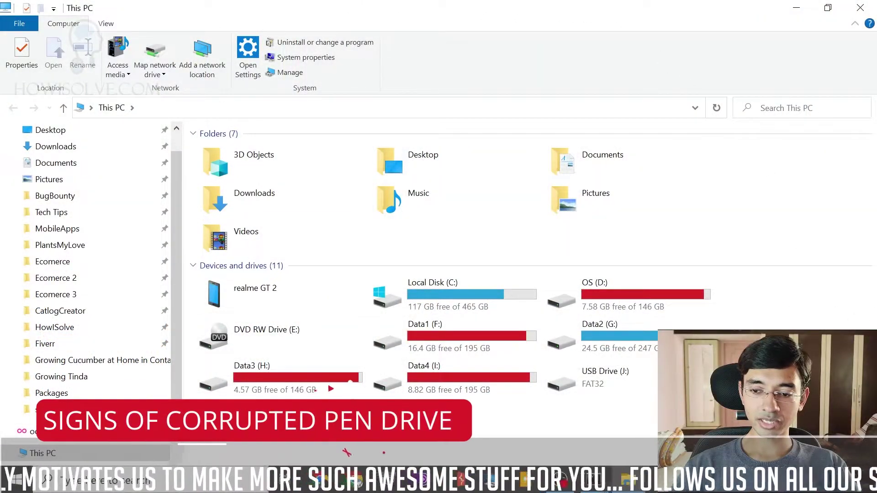
# - Open the Properties of USB Drive (J:), which shows FAT32 with 0 bytes capacity
pyautogui.click(650, 384)
pyautogui.rightClick(610, 386)
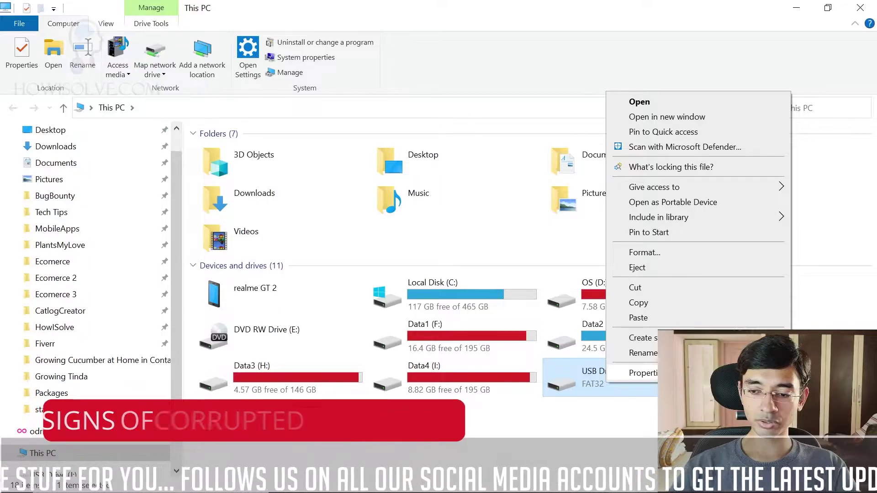
pyautogui.click(639, 373)
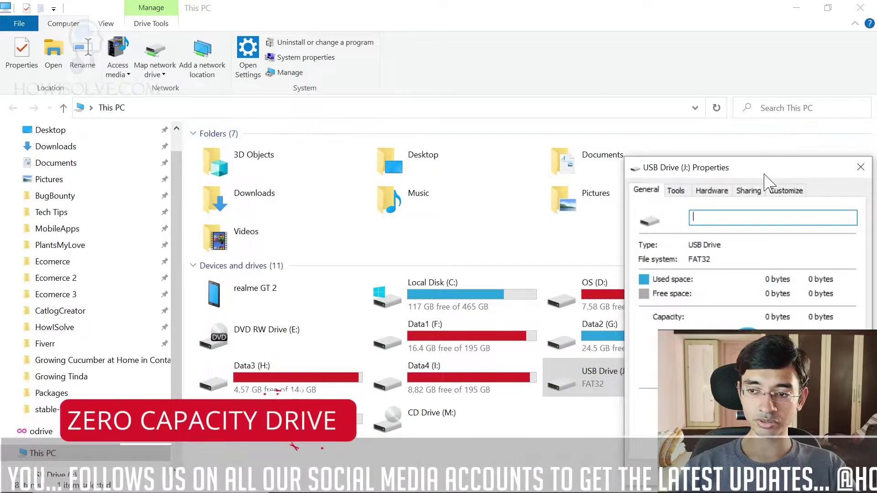
pyautogui.moveTo(766, 177); pyautogui.dragTo(482, 118)
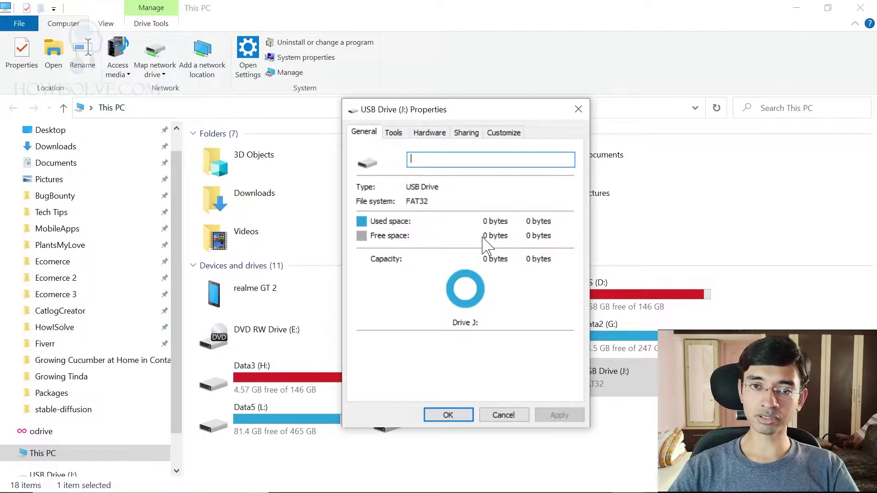
# - Close Properties and try to format USB Drive (J:), which offers only Unknown capacity, then cancel
pyautogui.click(504, 415)
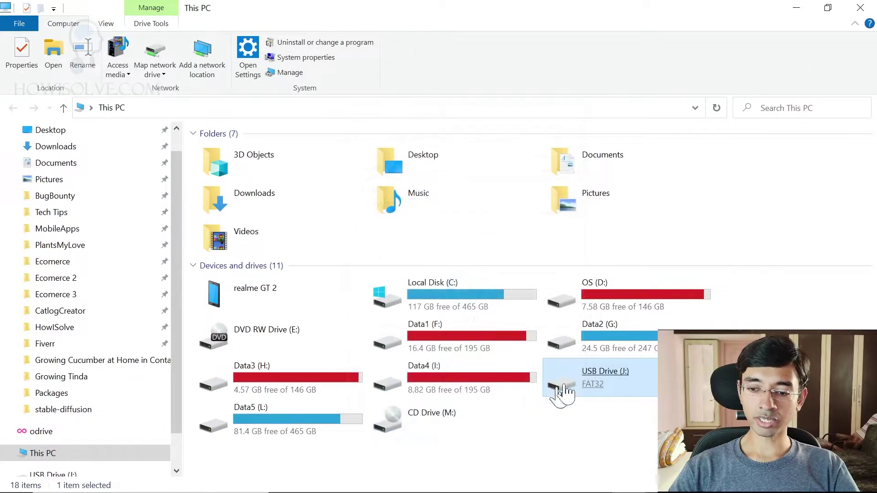
pyautogui.rightClick(591, 387)
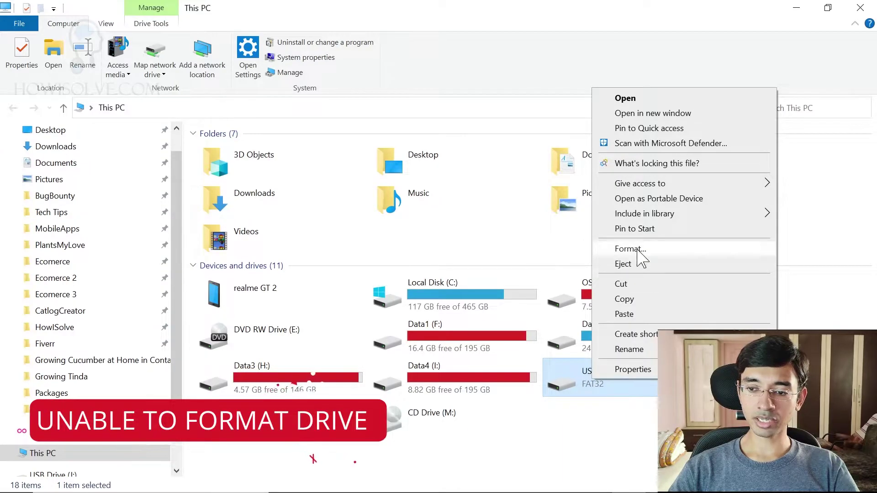
pyautogui.click(624, 249)
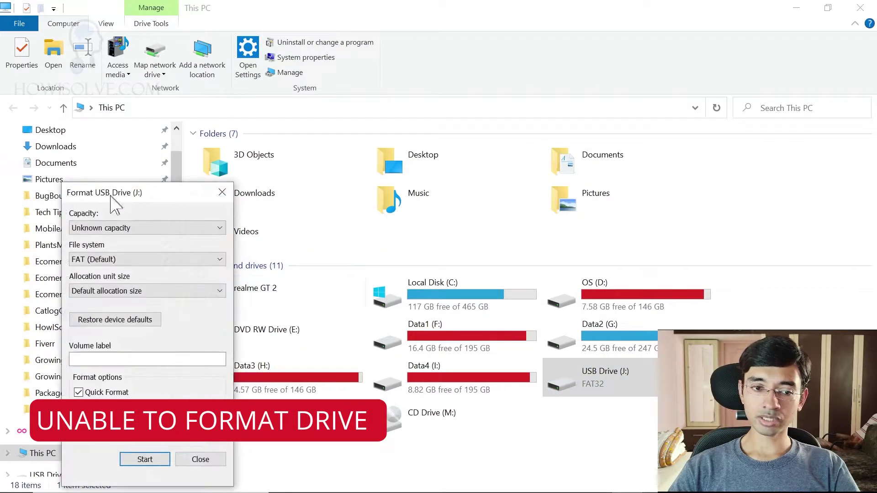
pyautogui.moveTo(124, 200); pyautogui.dragTo(412, 180)
pyautogui.click(426, 202)
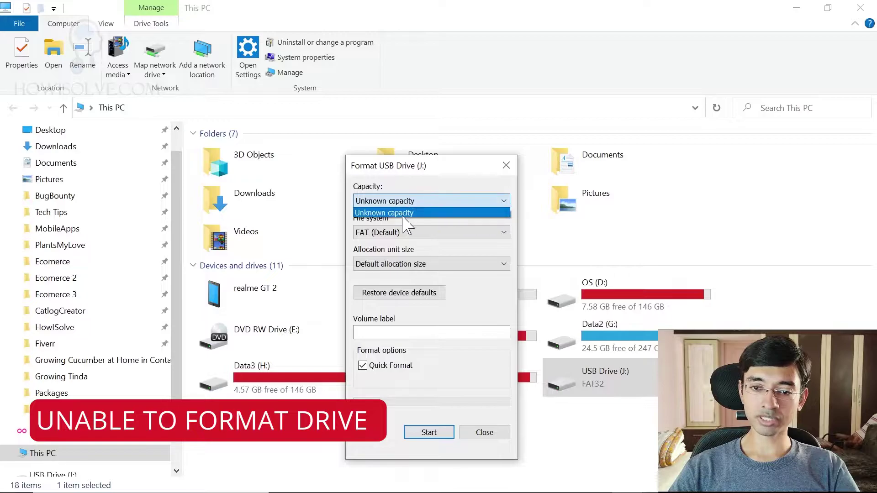
pyautogui.click(413, 212)
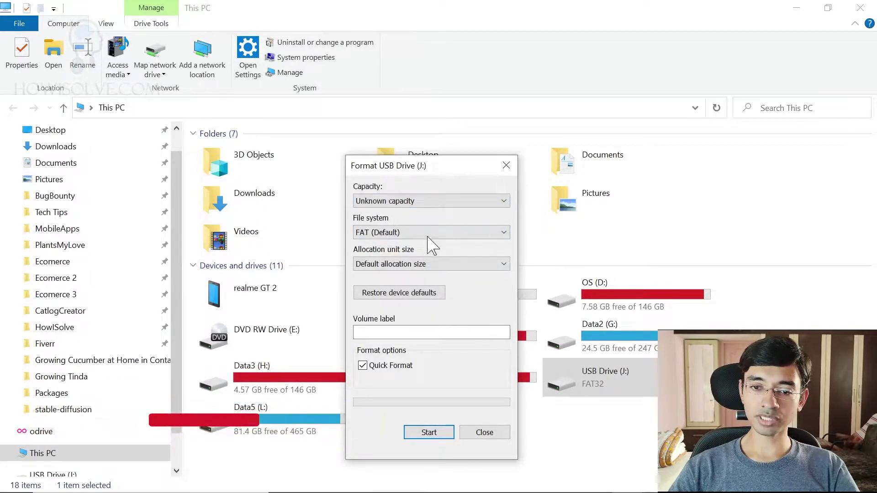
pyautogui.press('Escape')
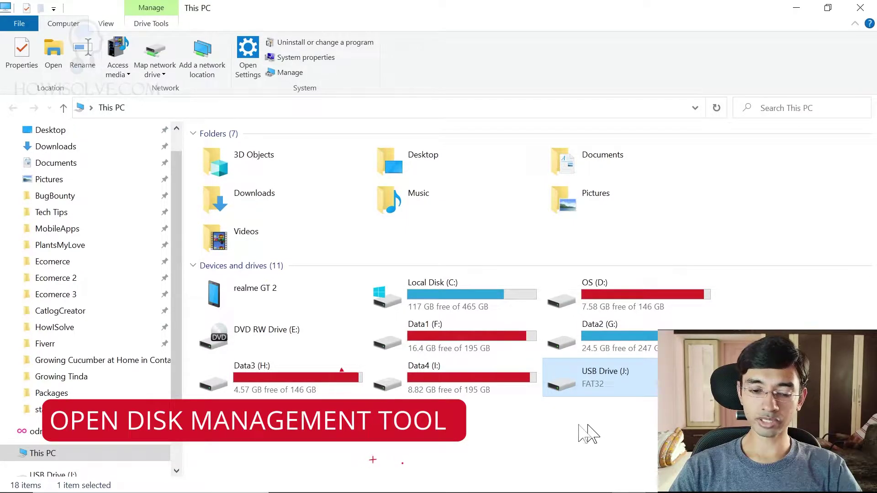
# - Search 'disk mana' and launch Create and format hard disk partitions
pyautogui.click(135, 484)
pyautogui.write('disk m')
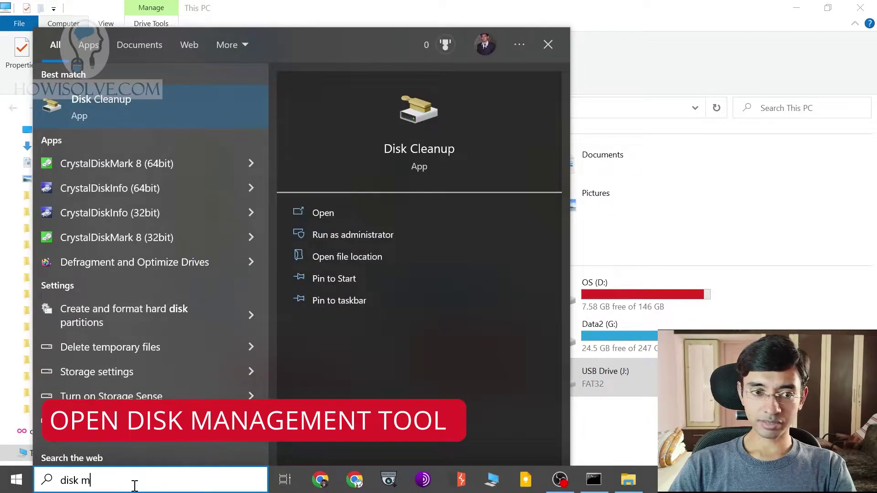
pyautogui.write('ana')
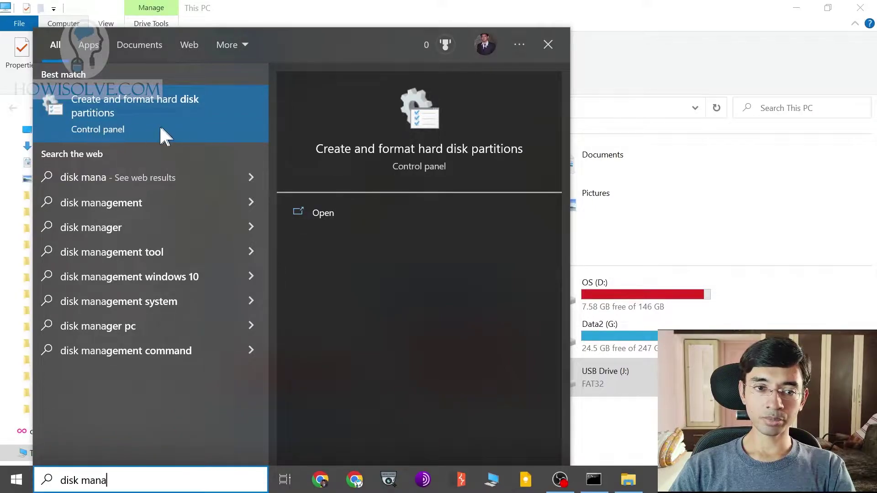
pyautogui.click(135, 122)
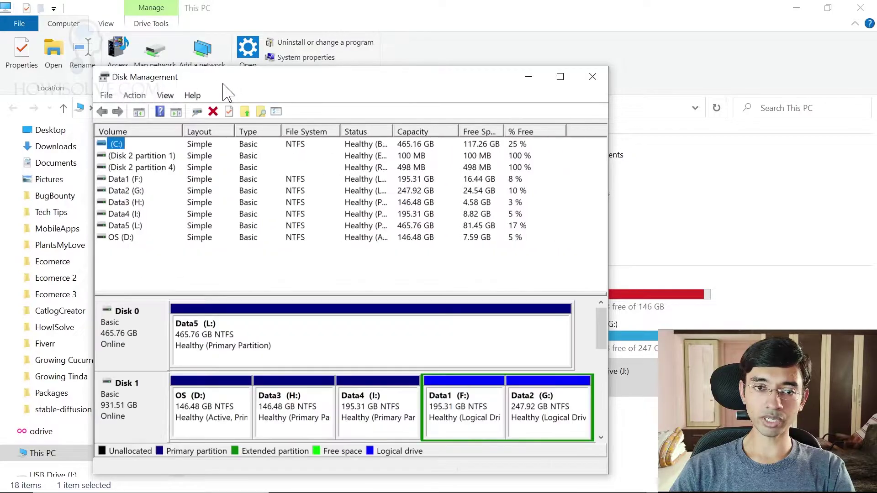
# - Maximize Disk Management and scroll down to Disk 3, the unallocated 3.73 GB removable drive
pyautogui.click(560, 76)
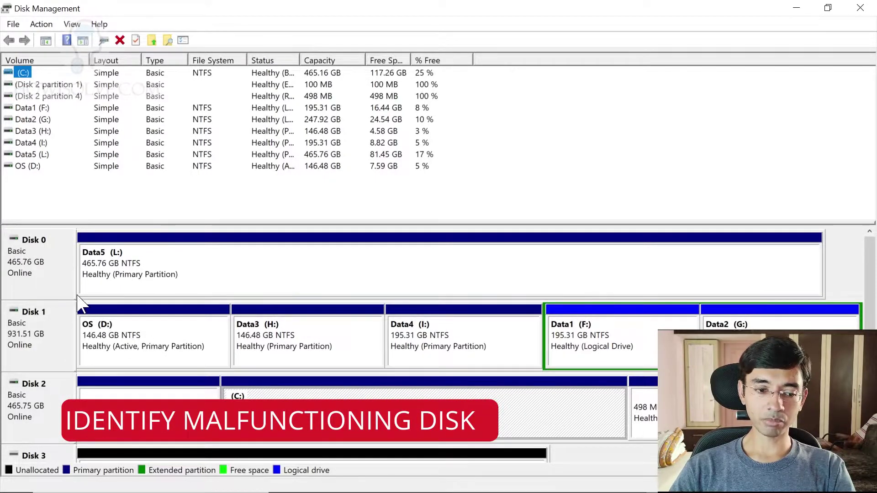
pyautogui.scroll(-3, 53, 440)
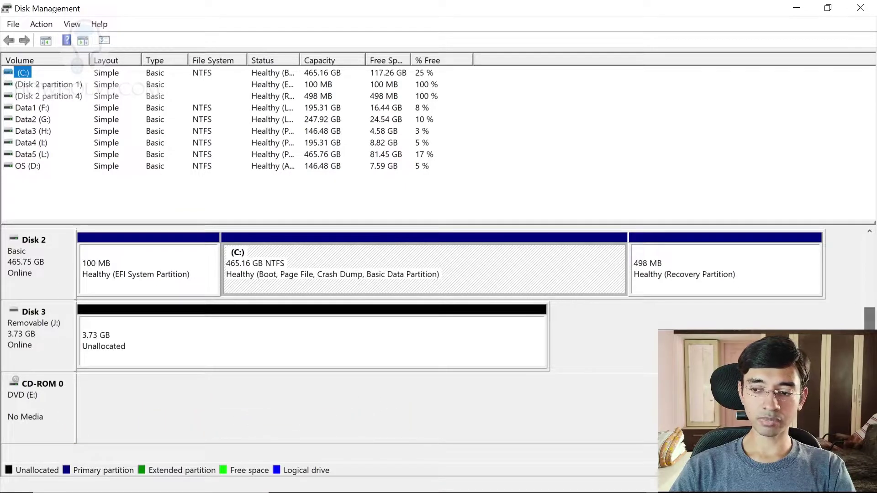
pyautogui.moveTo(869, 320); pyautogui.dragTo(873, 288)
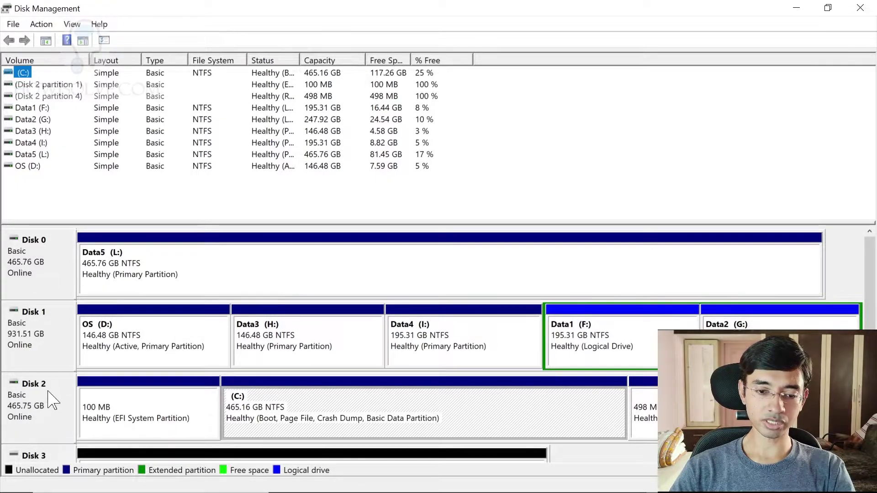
pyautogui.scroll(-2, 870, 274)
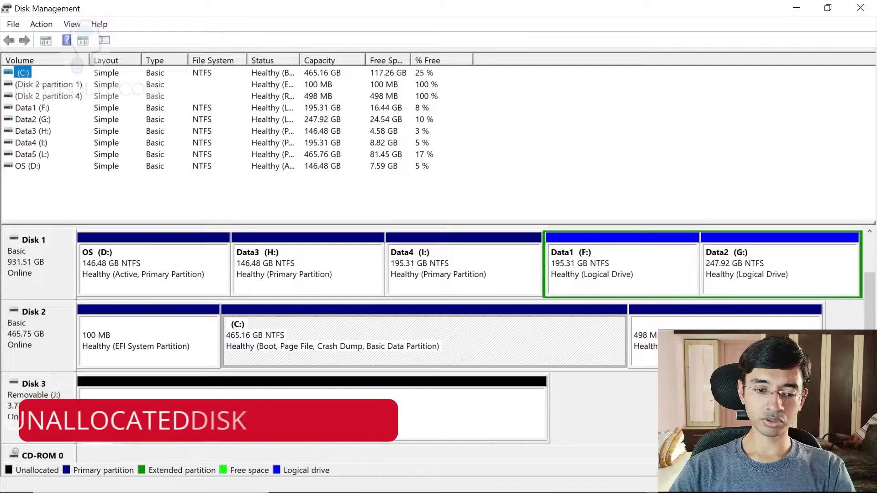
# - Select Disk 3's 3.73 GB unallocated space, then bring up Windows Search
pyautogui.click(117, 437)
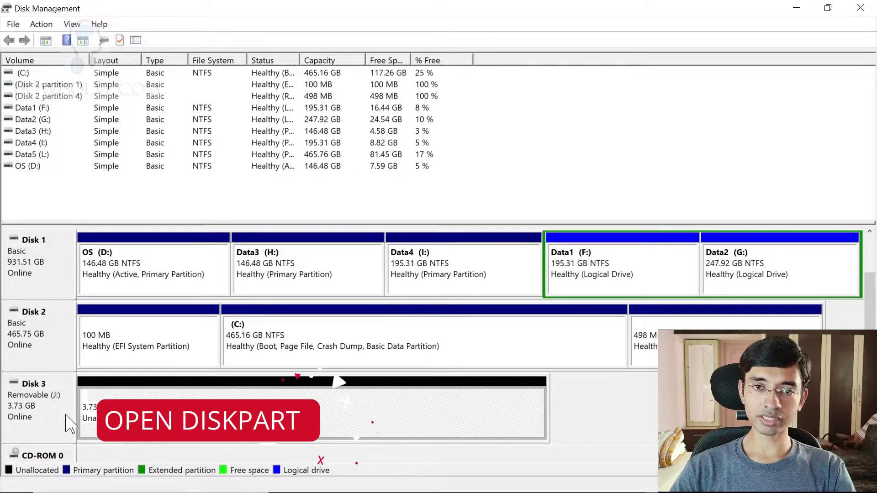
pyautogui.press('super')
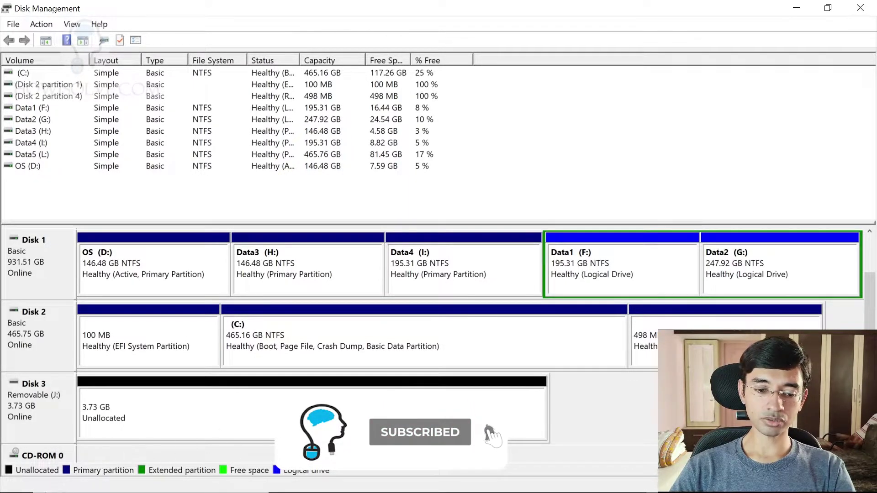
pyautogui.click(98, 479)
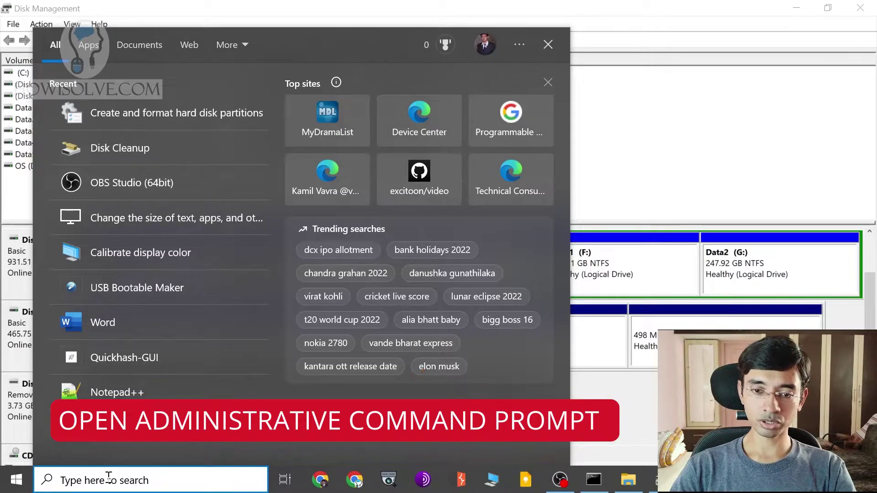
# - Search 'cmd' and run Command Prompt as administrator
pyautogui.write('cmd')
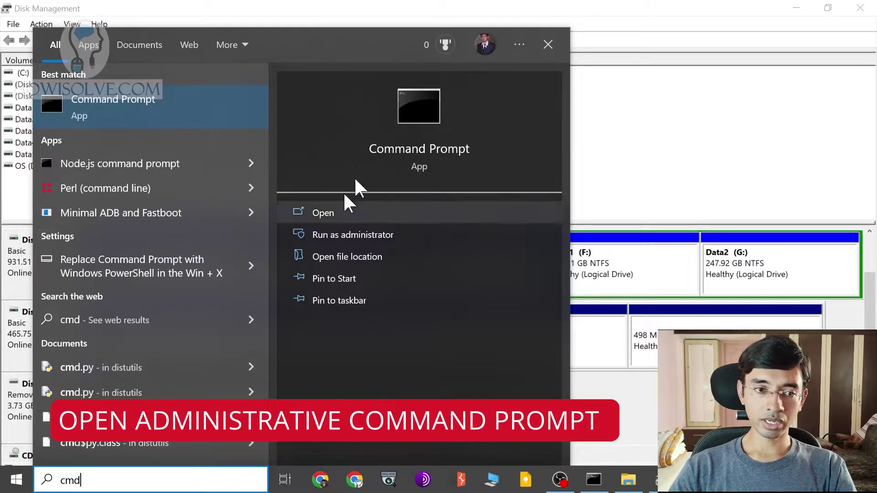
pyautogui.rightClick(128, 104)
pyautogui.click(185, 118)
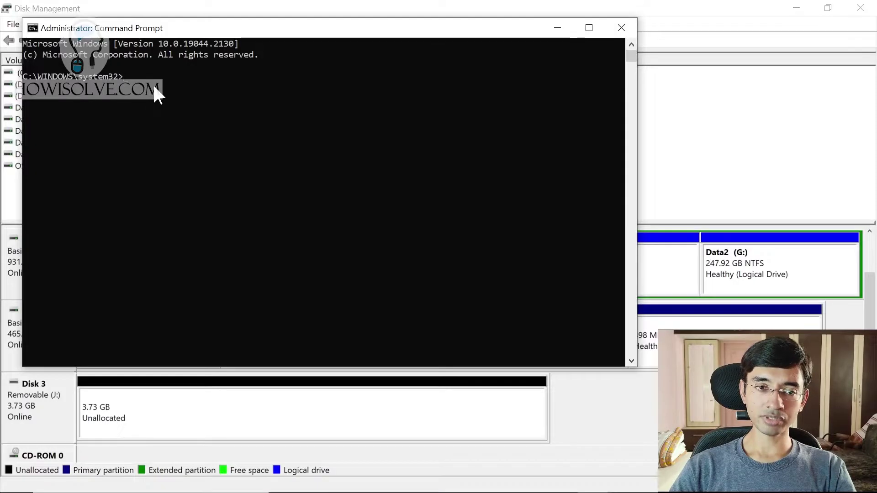
# - Start diskpart, run 'list disk', and confirm in Disk Management that 3819 MB Disk 3 is the USB drive
pyautogui.write('iskpart')
pyautogui.press('Return')
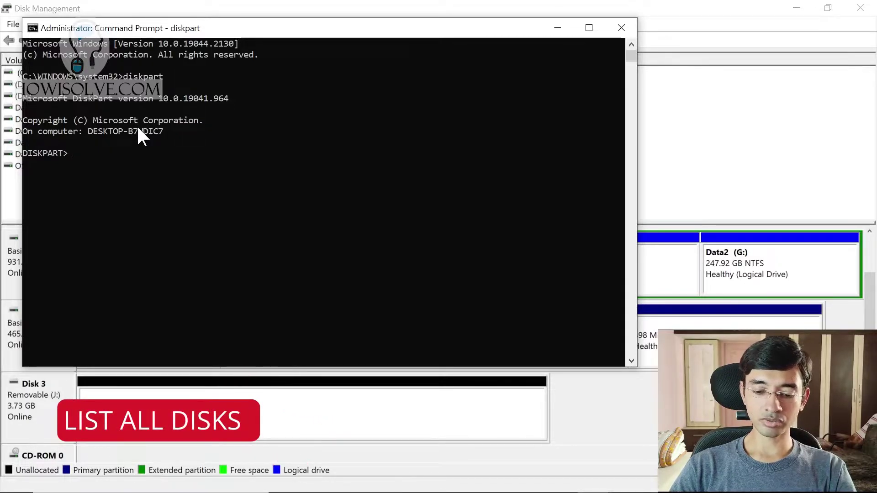
pyautogui.write('list disk')
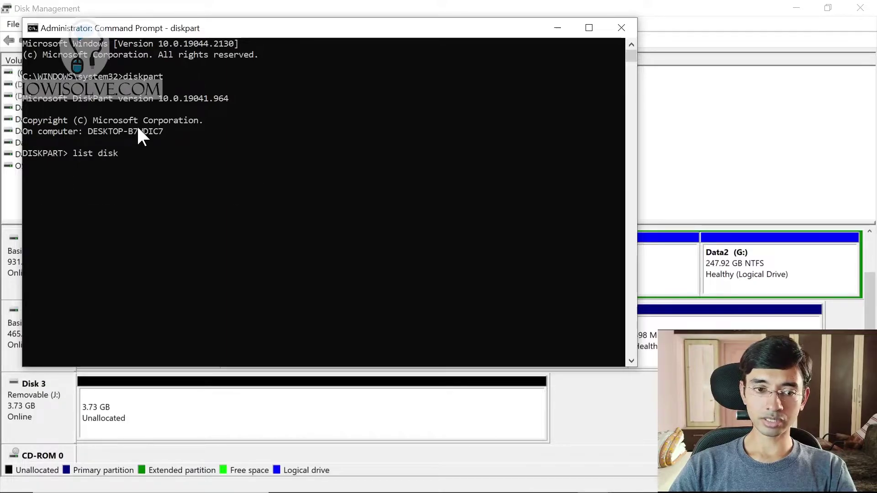
pyautogui.press('Return')
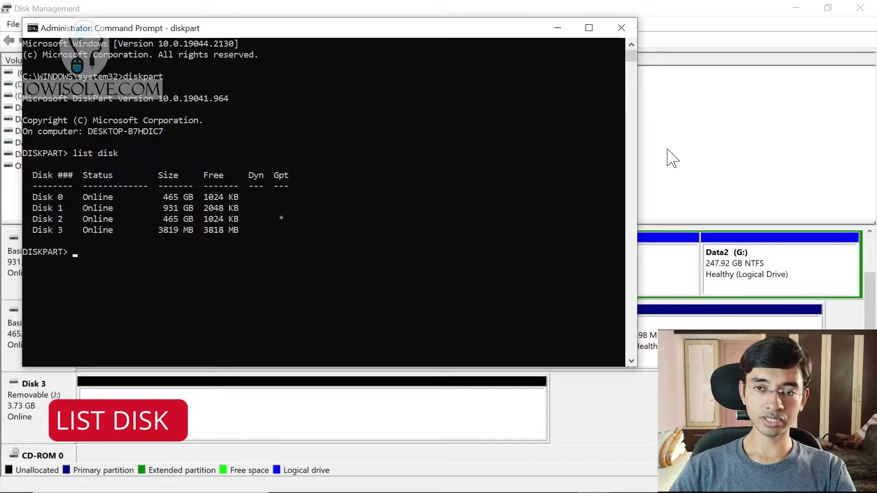
pyautogui.click(730, 148)
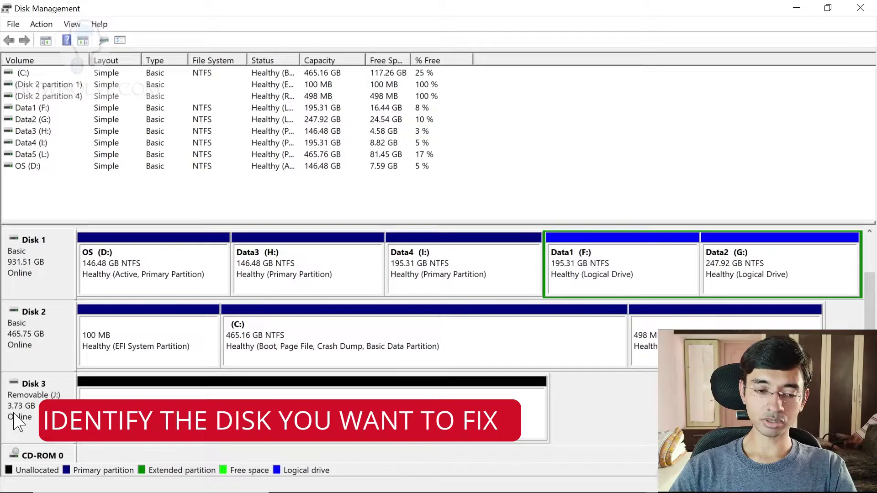
pyautogui.hotkey('alt', 'Tab')
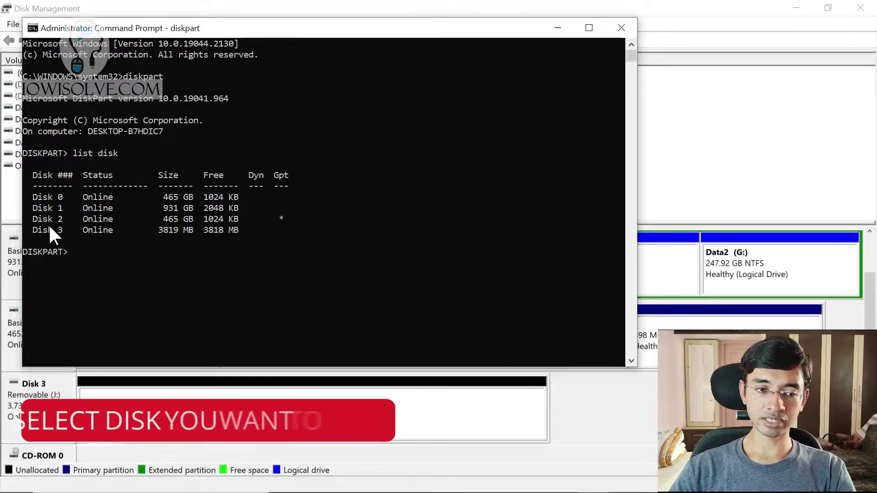
# - Run 'select disk 3' and then 'clean' in DiskPart to wipe Disk 3
pyautogui.write('sel')
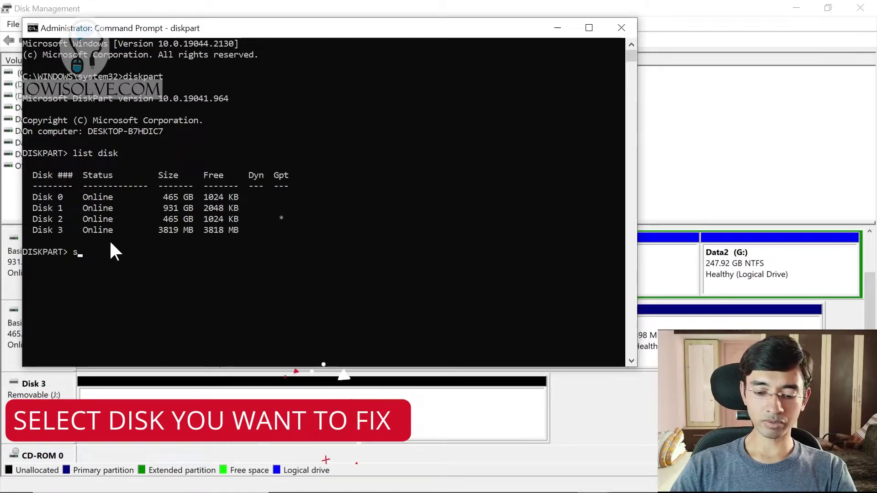
pyautogui.write('ect d')
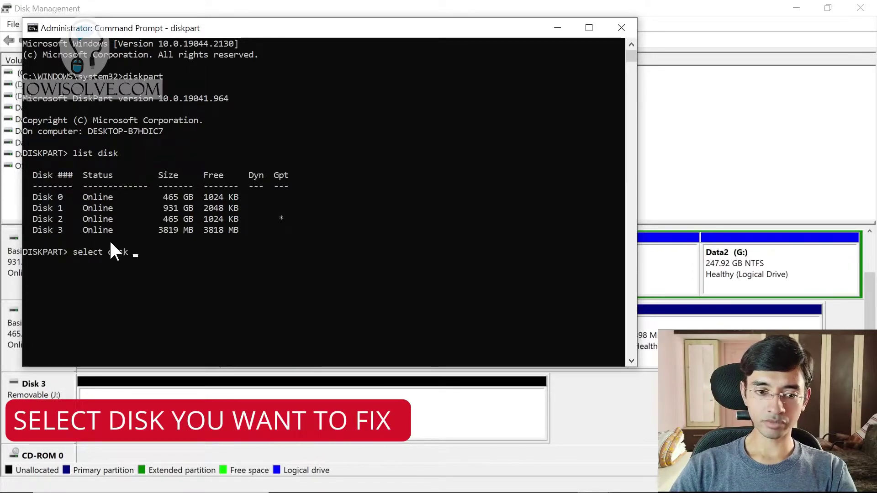
pyautogui.write('isk ')
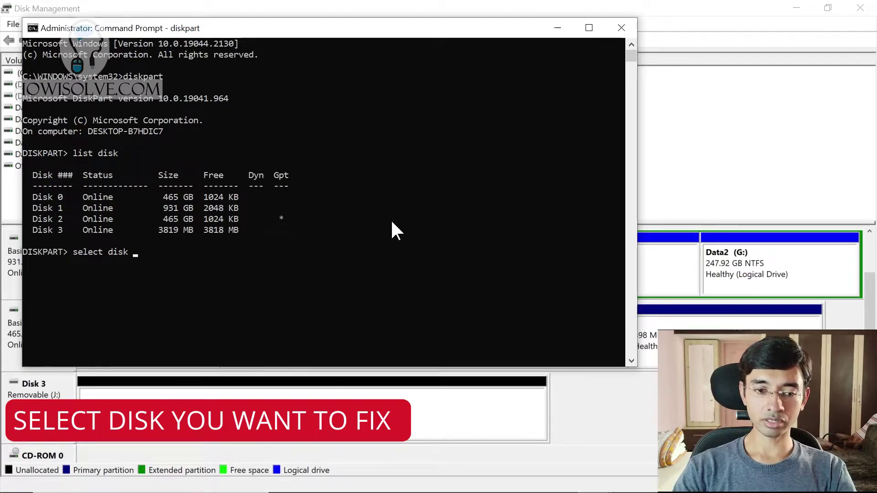
pyautogui.write('3')
pyautogui.press('Return')
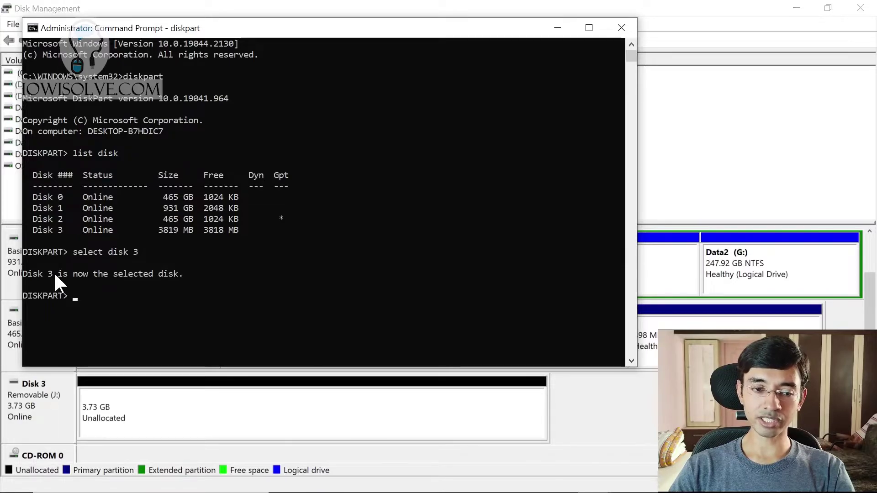
pyautogui.write('clean')
pyautogui.press('Return')
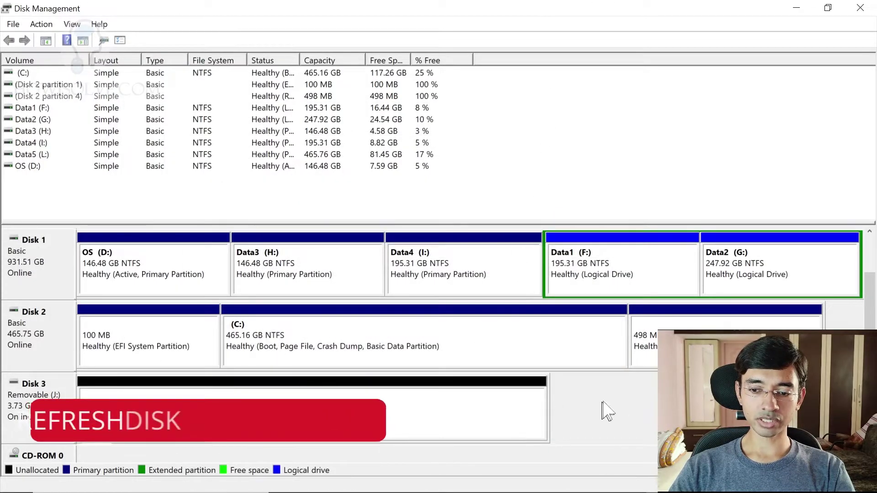
# - Refresh Disk Management and start a New Simple Volume on Disk 3's unallocated space
pyautogui.rightClick(590, 414)
pyautogui.press('Escape')
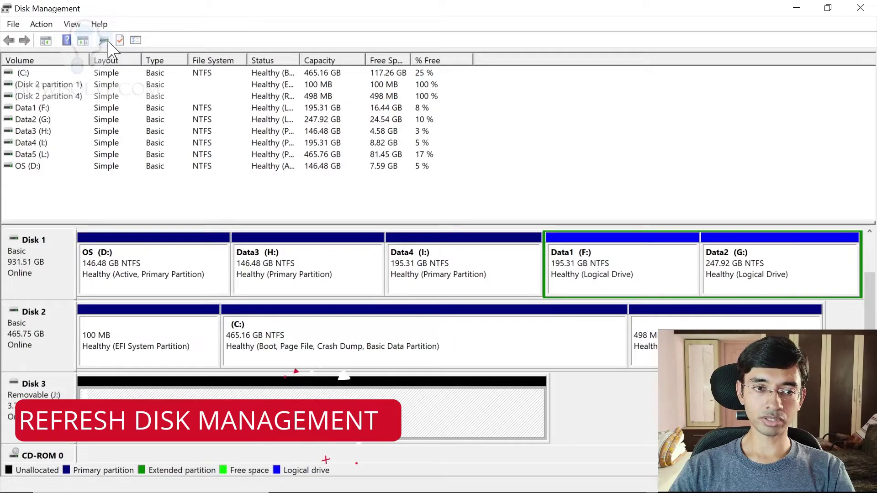
pyautogui.click(103, 40)
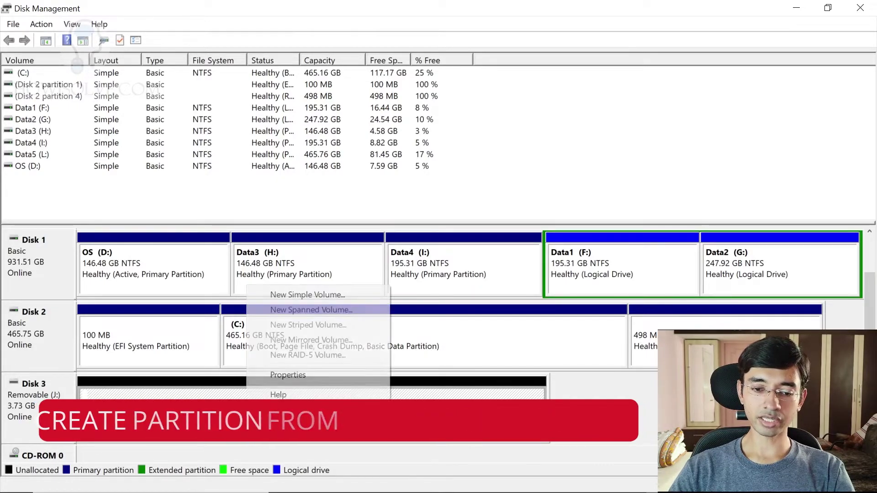
pyautogui.rightClick(246, 411)
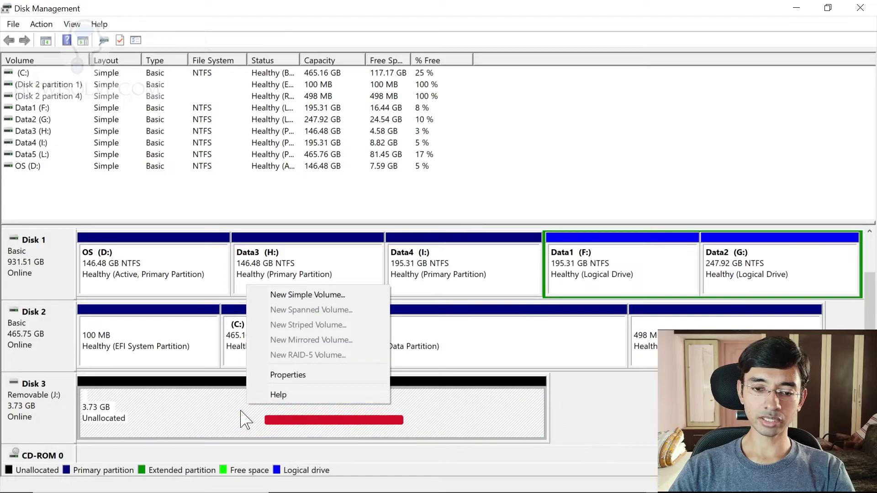
pyautogui.click(302, 295)
# - Keep the full 3817 MB volume size and drive letter K in the wizard
pyautogui.click(267, 317)
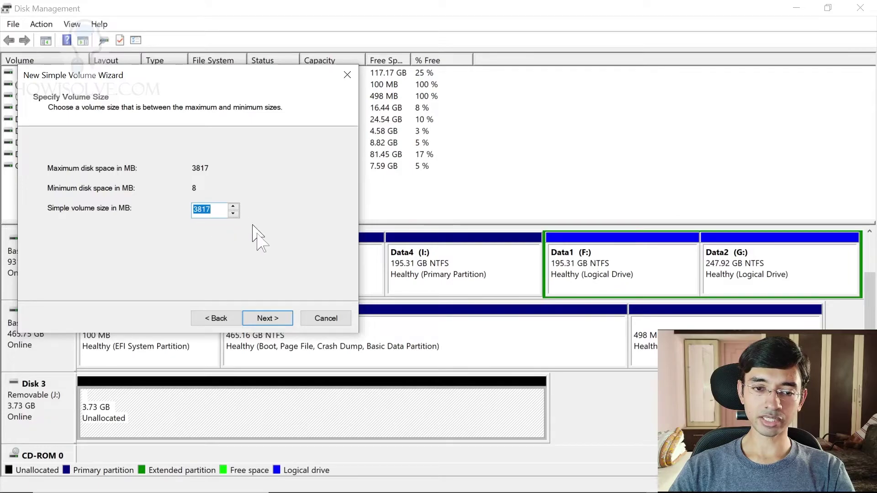
pyautogui.click(280, 318)
pyautogui.click(242, 171)
pyautogui.click(330, 187)
pyautogui.click(268, 318)
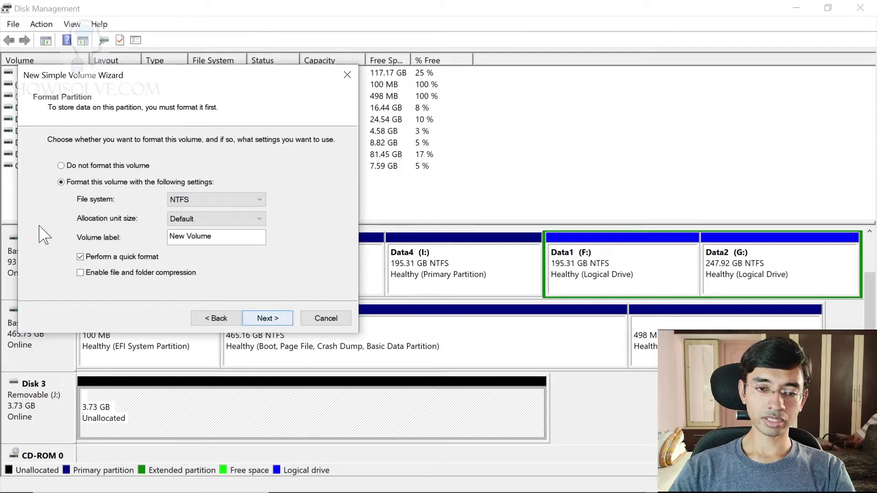
# - Format it FAT32 with default allocation size and label HowISolve, finish, and view This PC
pyautogui.click(234, 199)
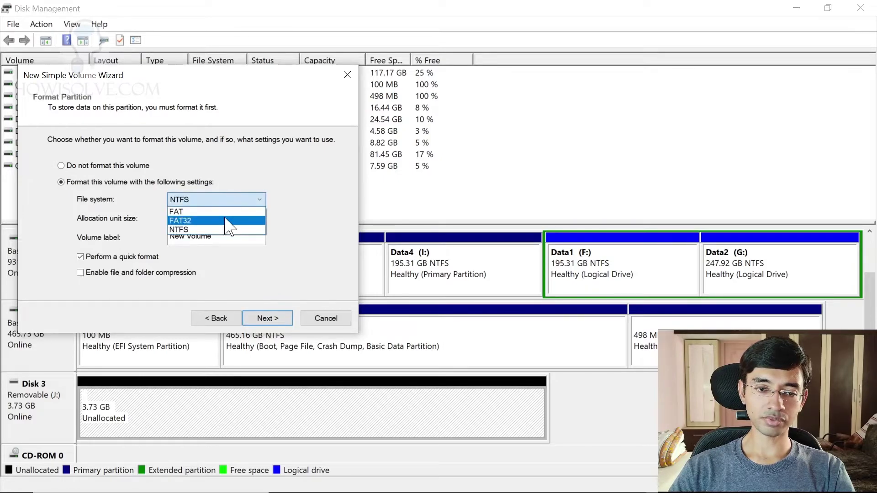
pyautogui.click(211, 216)
pyautogui.click(224, 220)
pyautogui.click(336, 237)
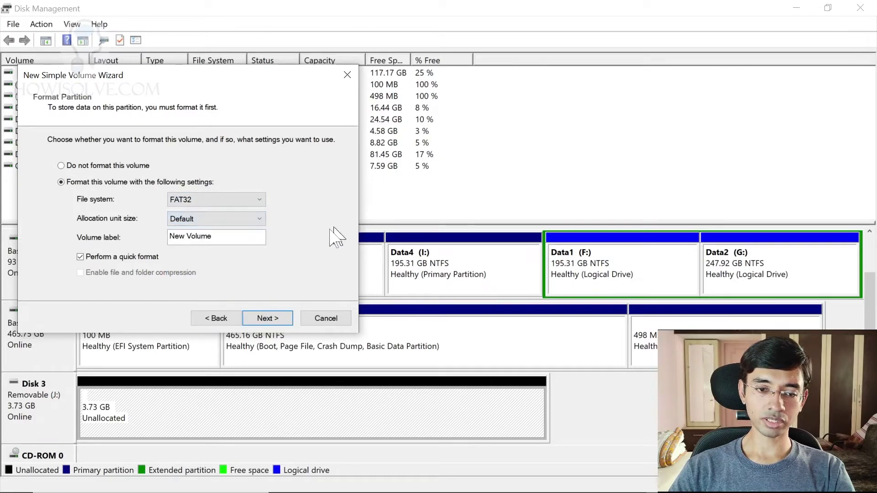
pyautogui.moveTo(238, 239); pyautogui.dragTo(66, 238)
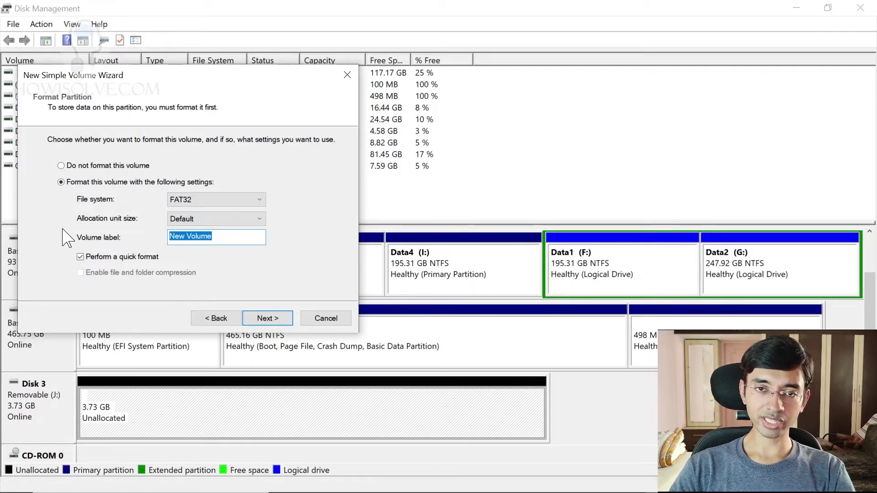
pyautogui.write('How')
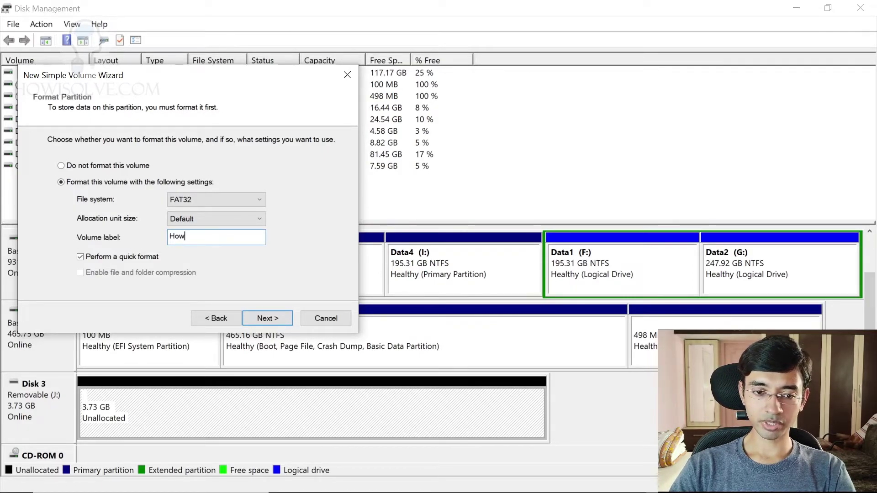
pyautogui.write('ISolve')
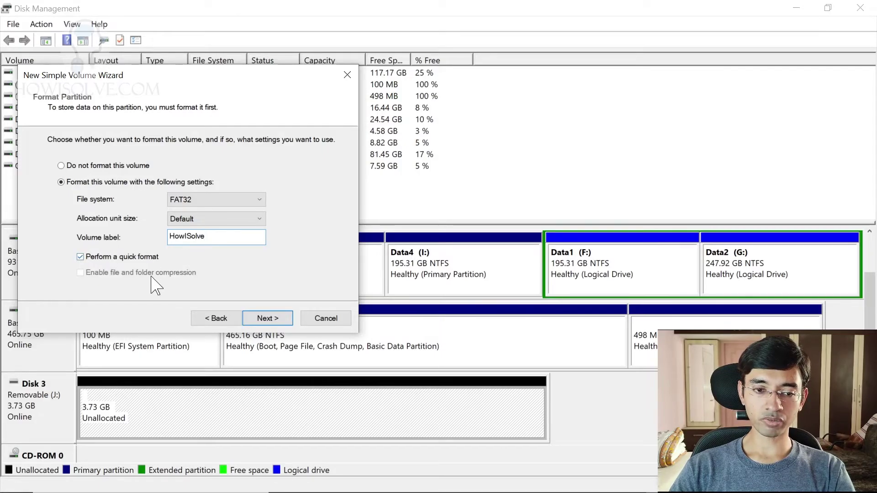
pyautogui.click(280, 321)
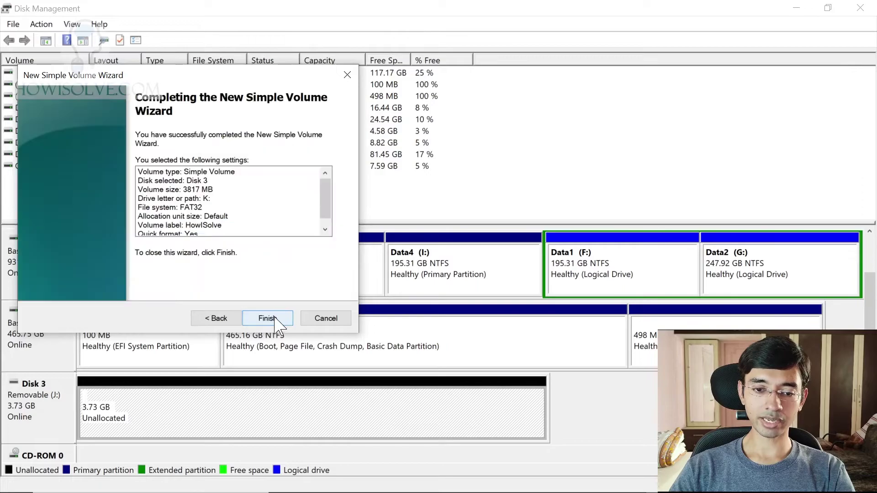
pyautogui.click(272, 319)
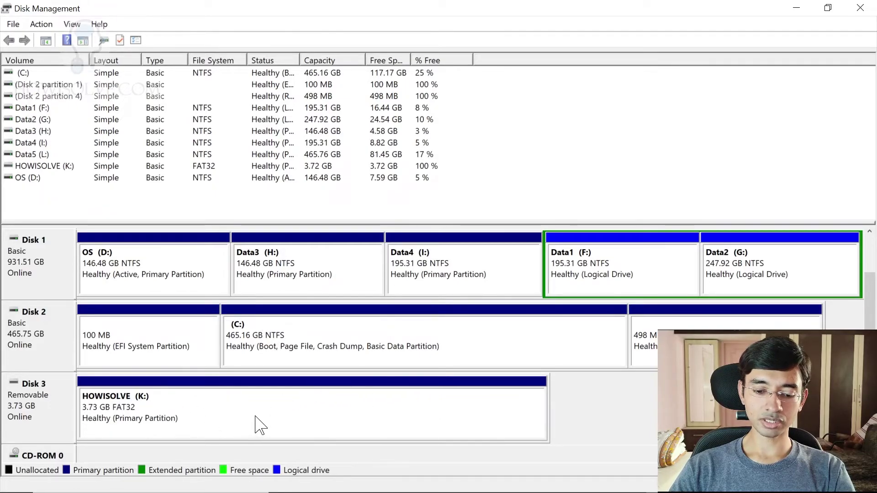
pyautogui.hotkey('alt', 'Tab')
pyautogui.hotkey('alt', 'Tab')
pyautogui.hotkey('alt', 'Tab')
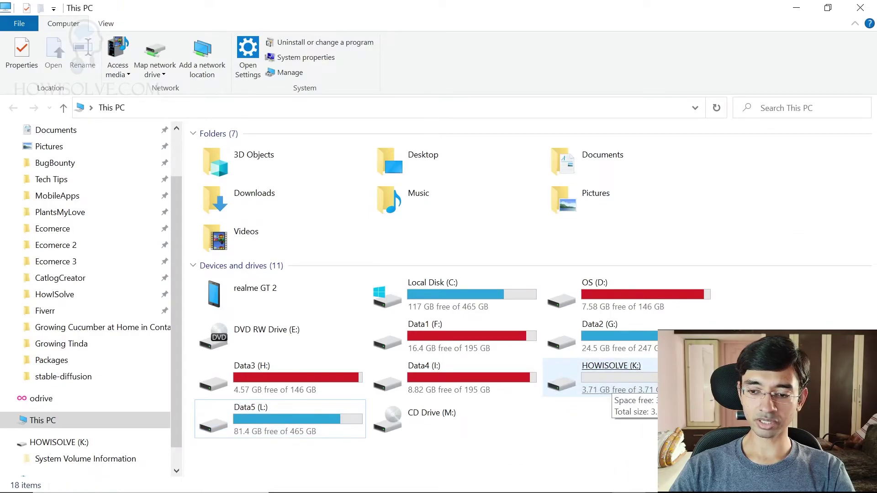
pyautogui.rightClick(626, 392)
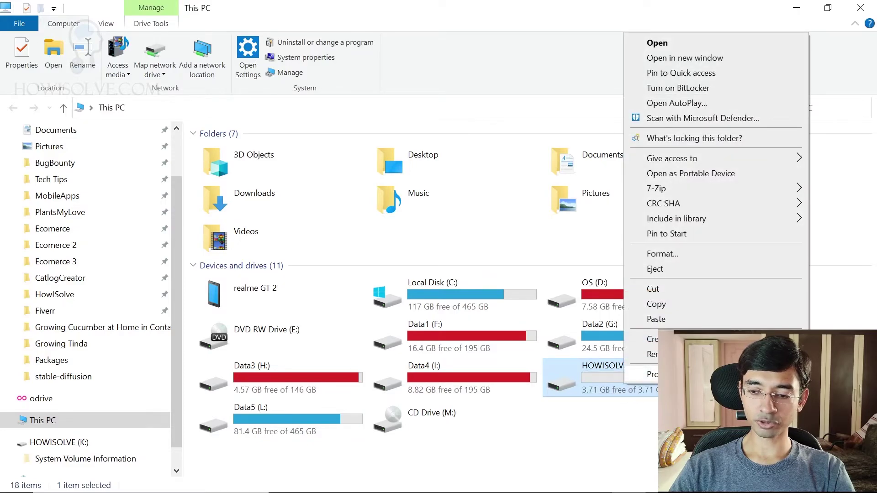
pyautogui.click(651, 374)
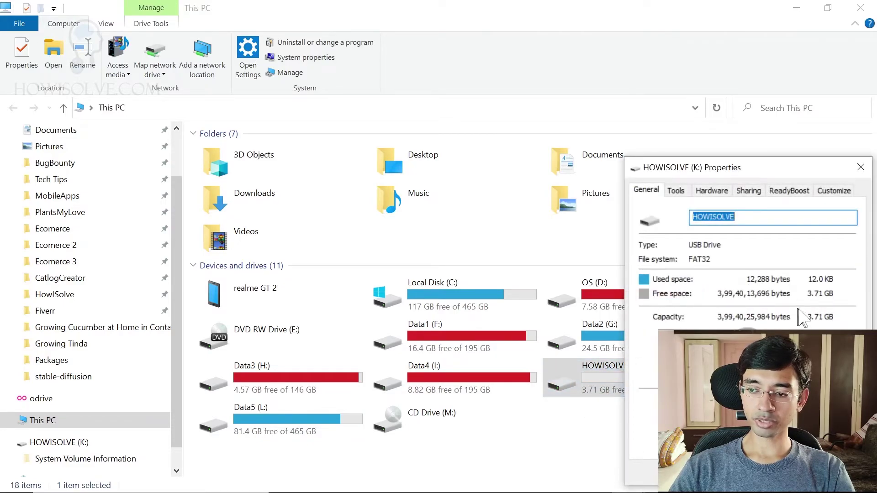
pyautogui.press('Escape')
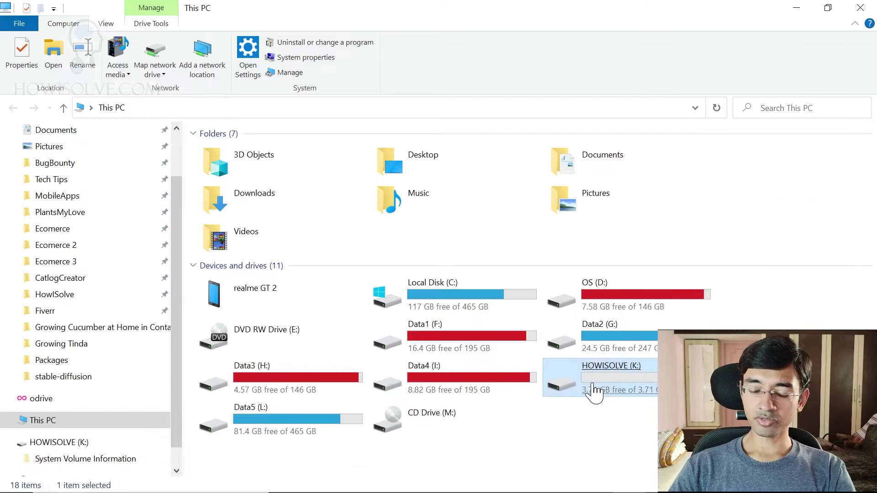